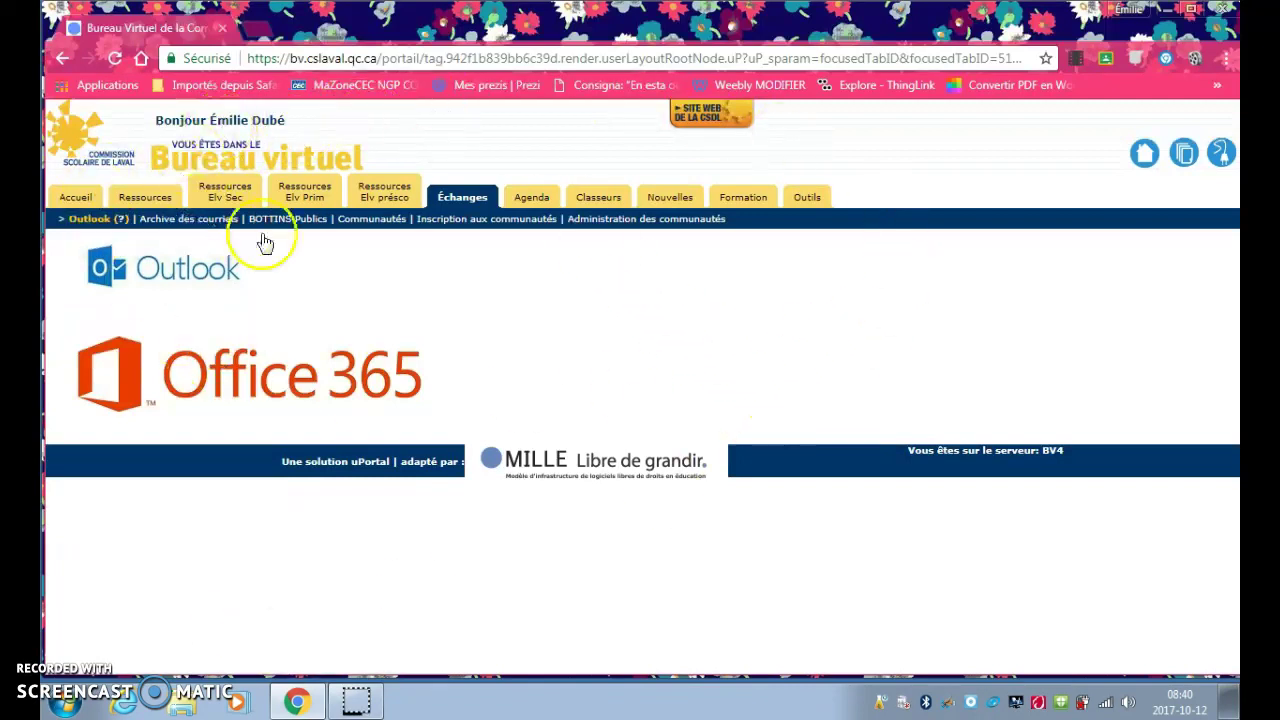
Open Office 365 from the school portal and go to the Outlook Contacts app
click(297, 381)
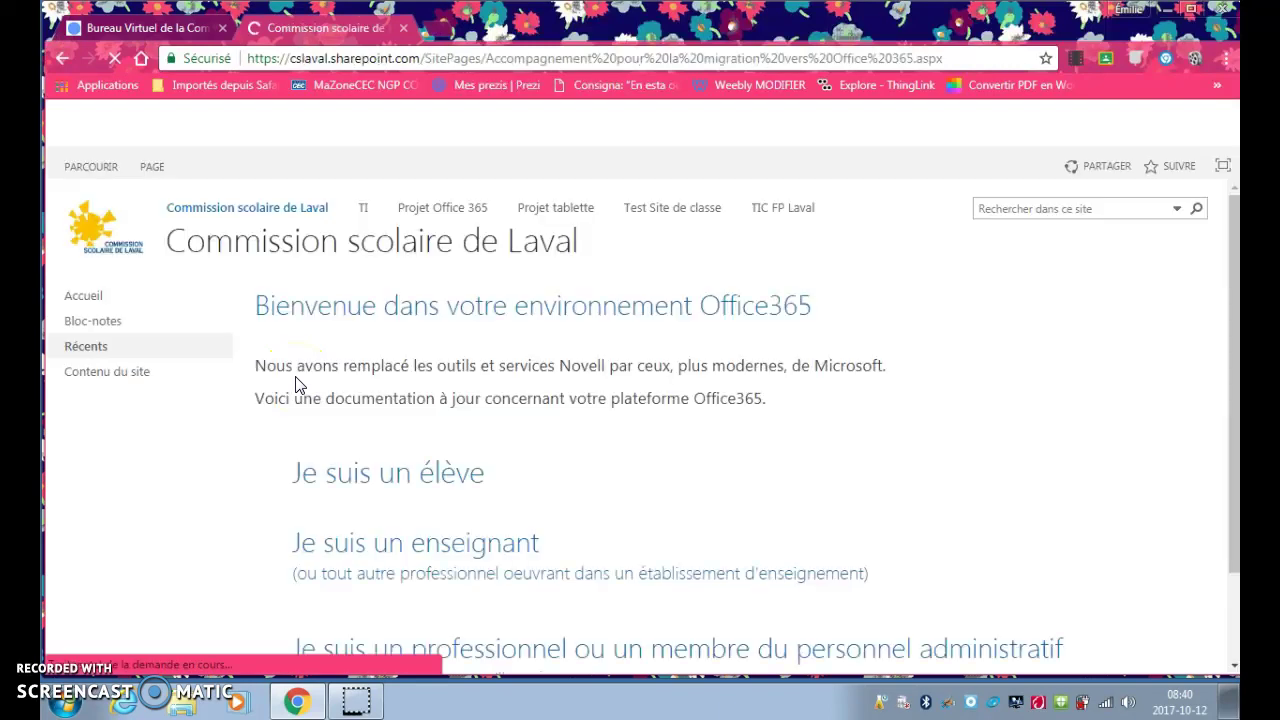
click(70, 126)
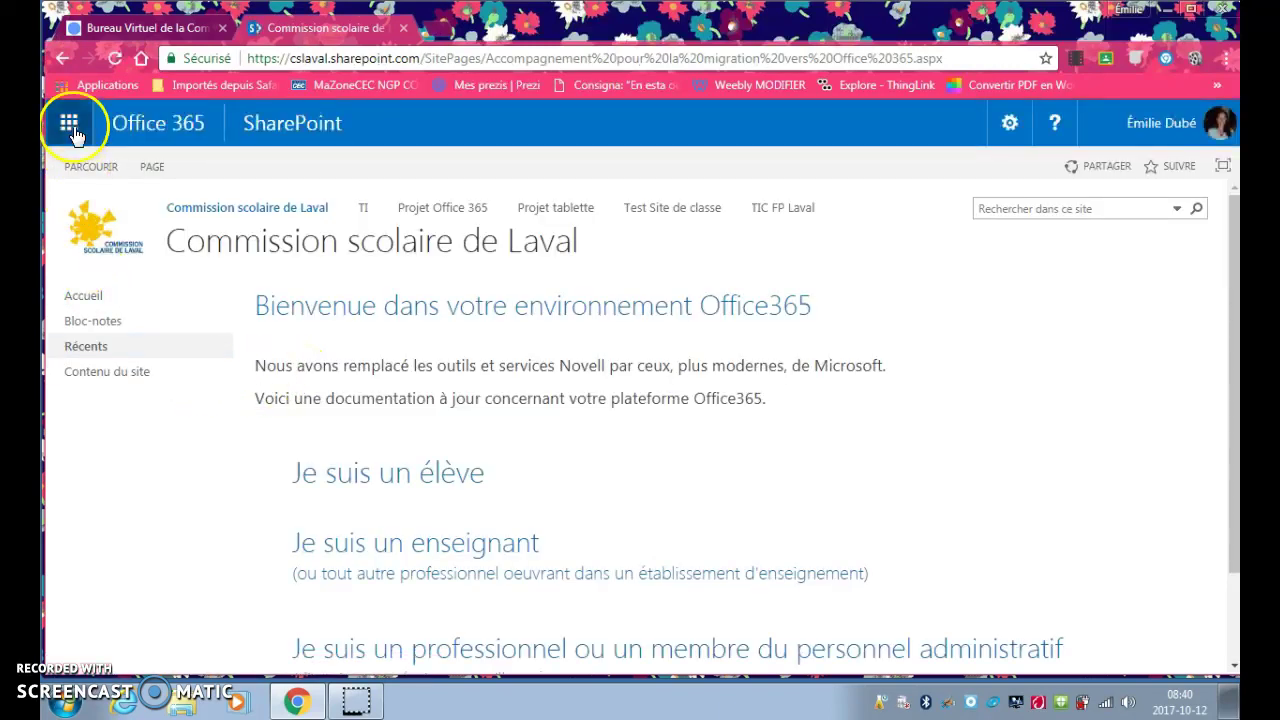
click(70, 126)
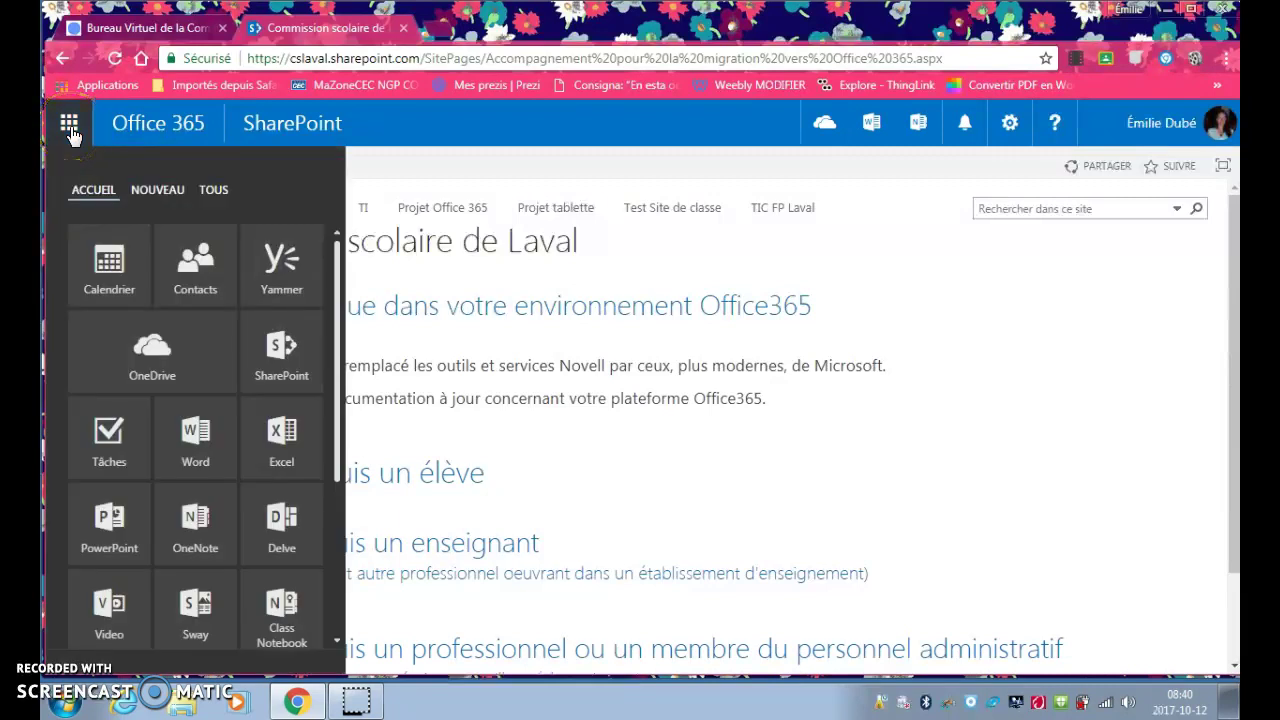
click(198, 266)
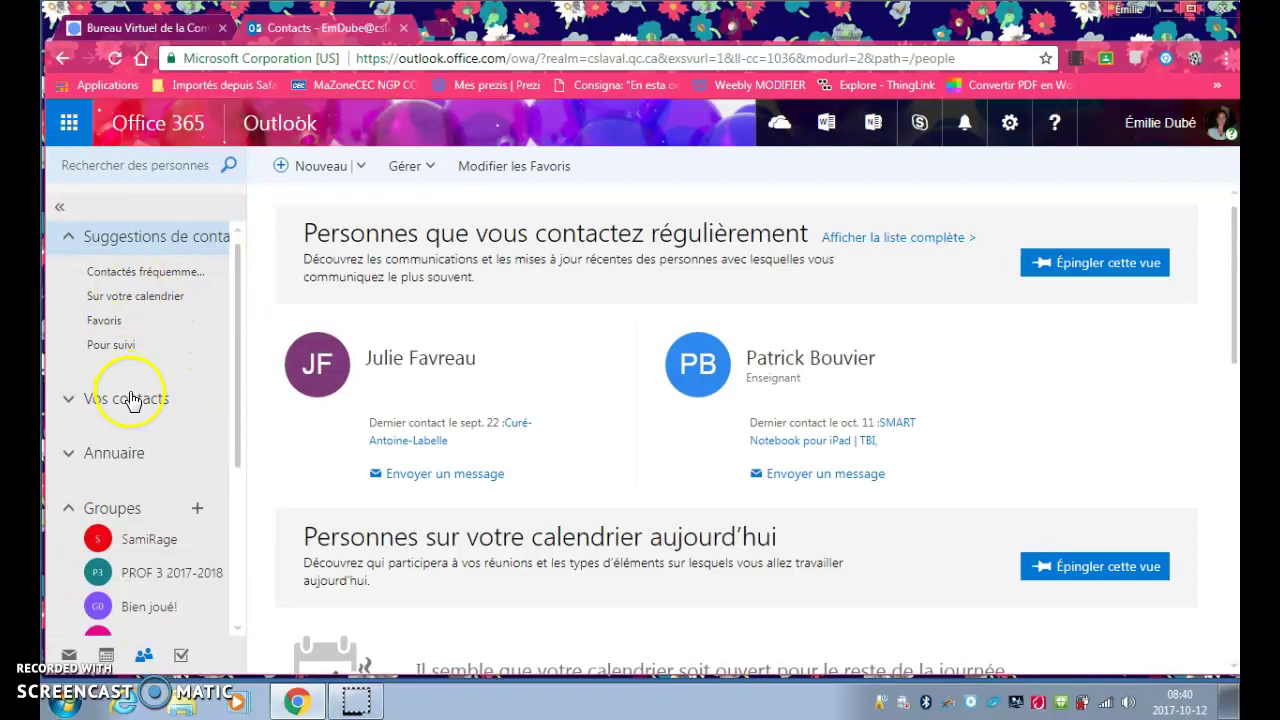
Add a new group under Groupes and choose the Communauté de formation professionnelle (PLC) type
drag(237, 287, 229, 407)
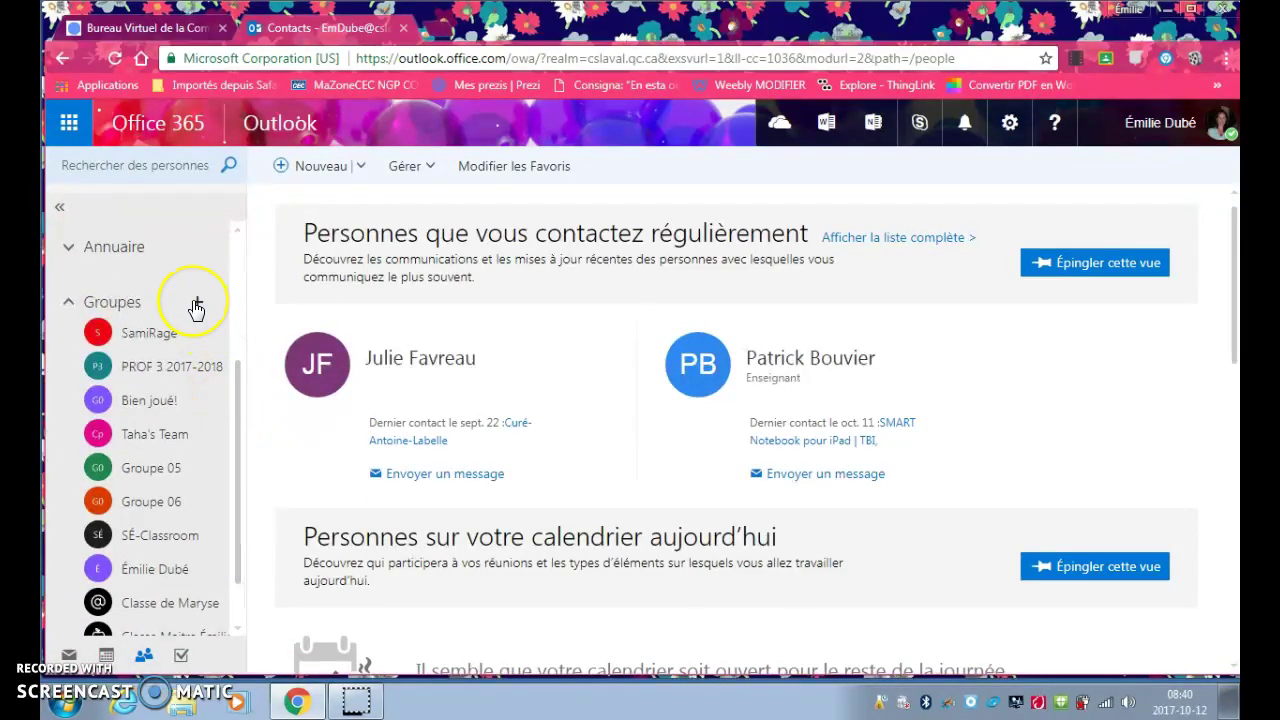
click(197, 303)
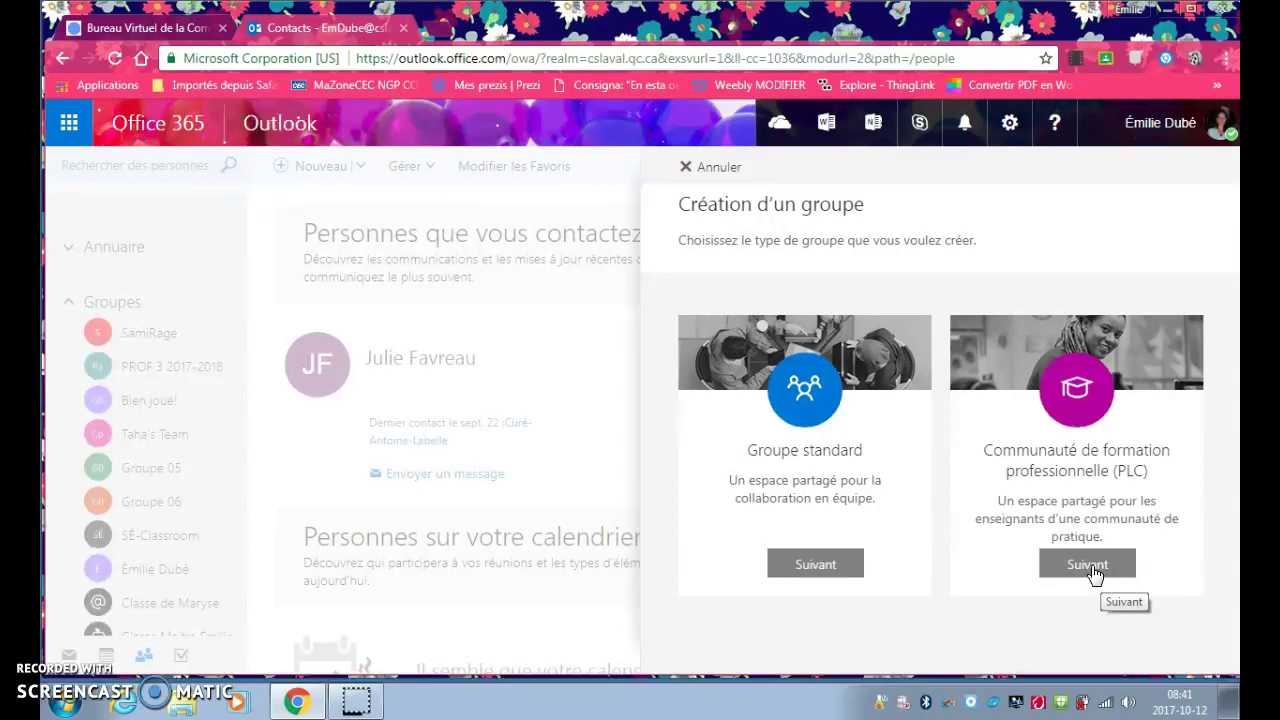
click(1093, 570)
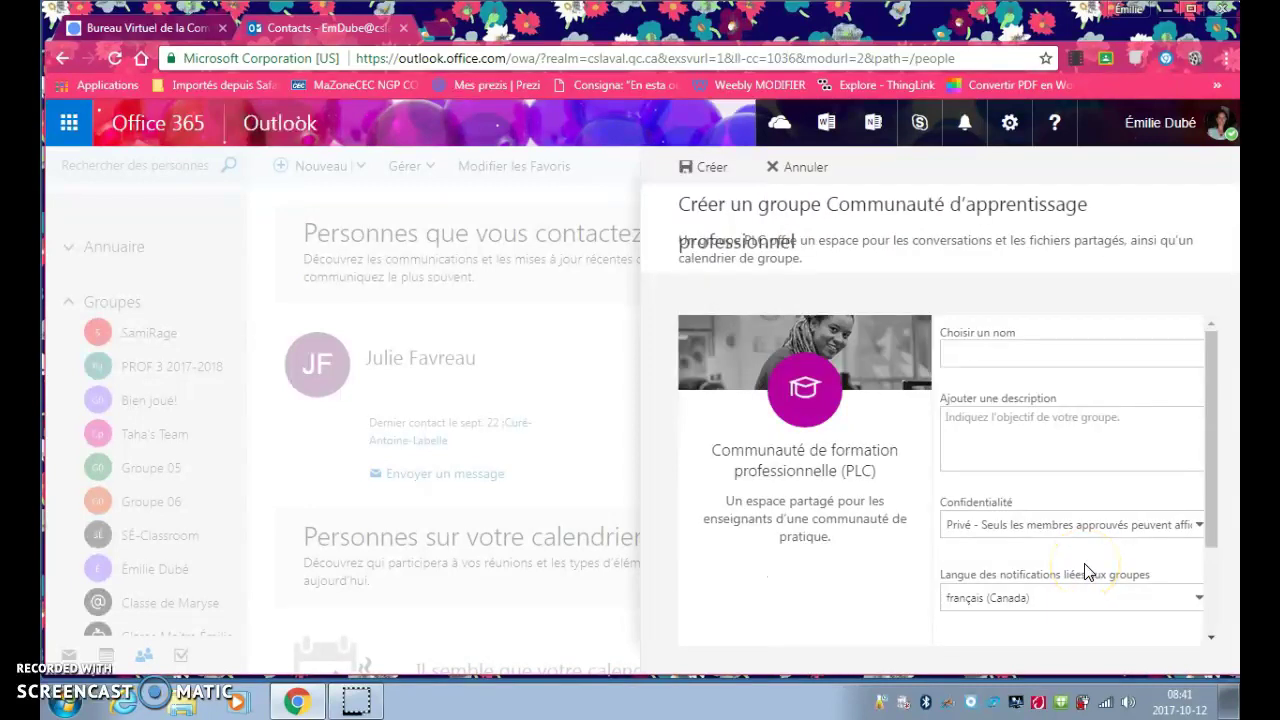
Name the group 'Parents du groupe 05' and confirm its generated e-mail address is available
click(990, 350)
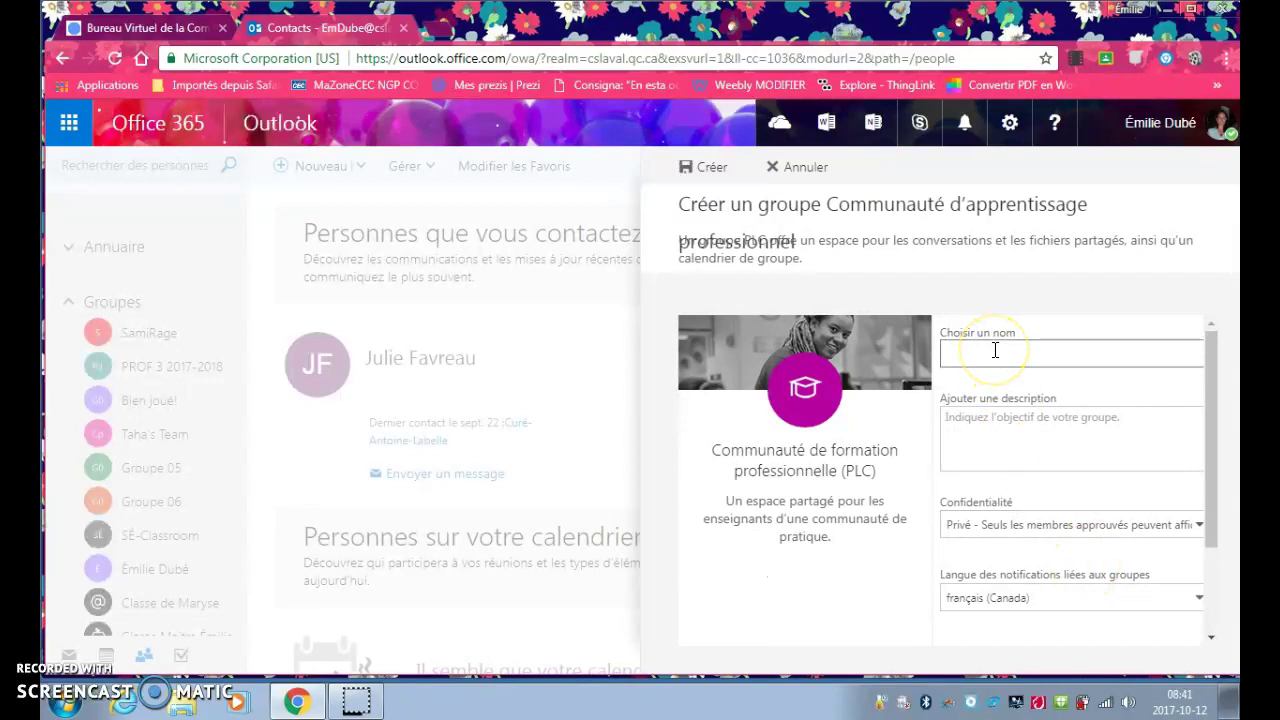
text(Pa)
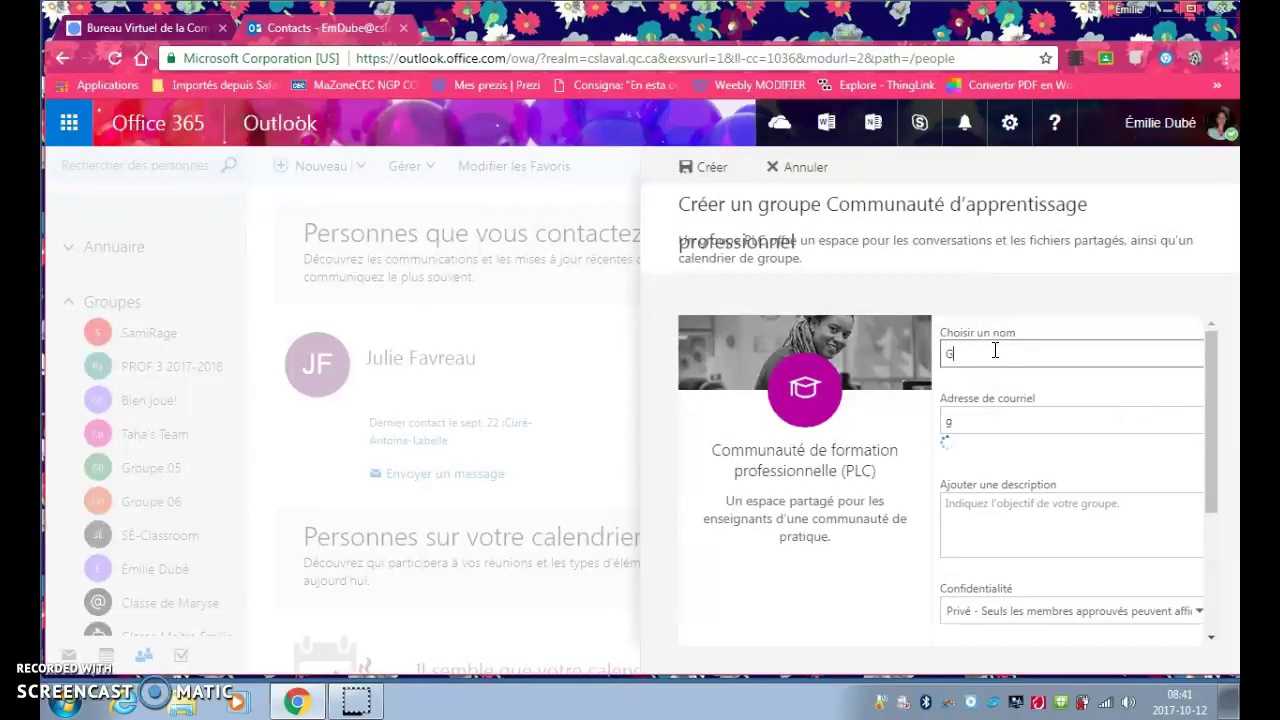
text(rents du gro)
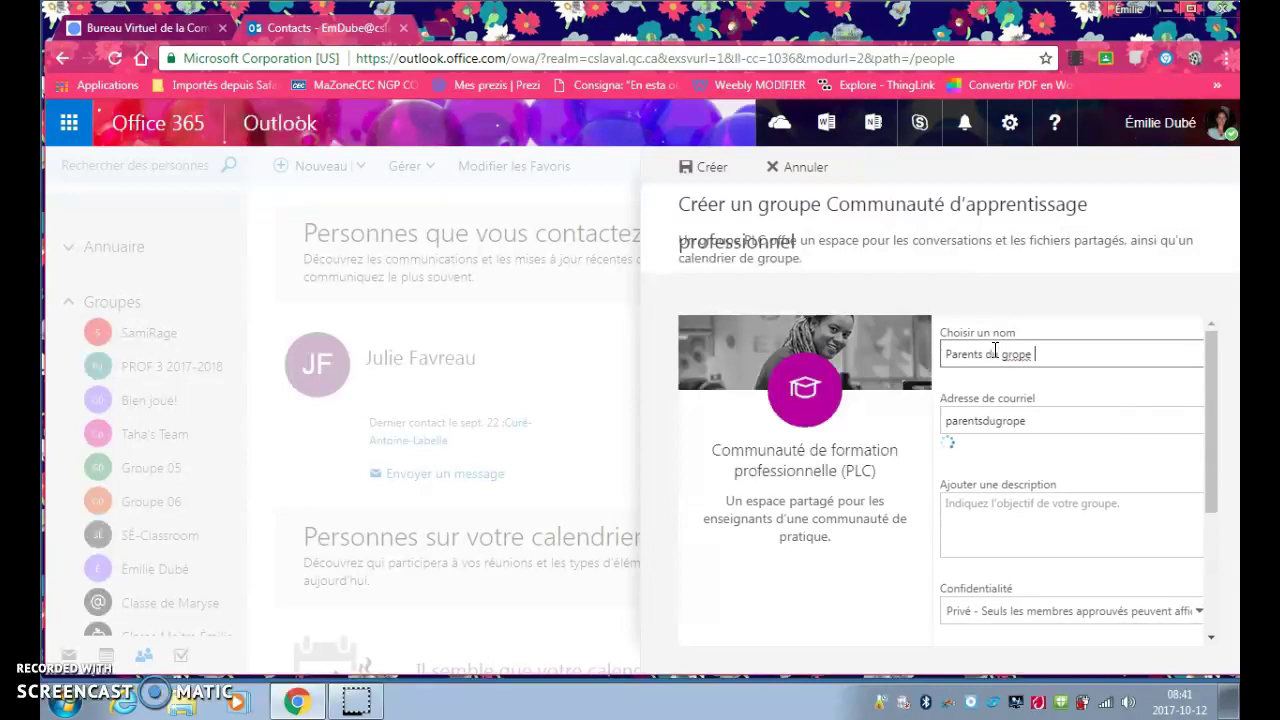
text(upe 05)
click(1085, 420)
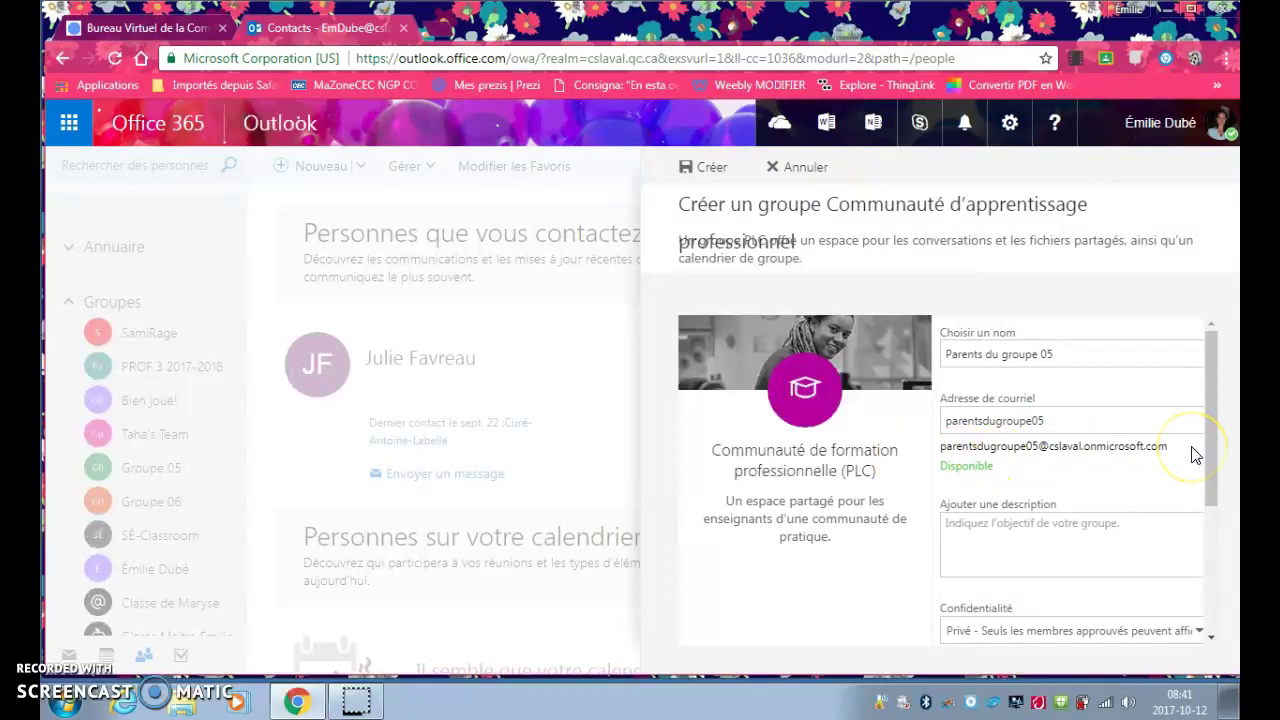
click(1035, 548)
drag(1212, 491, 1212, 563)
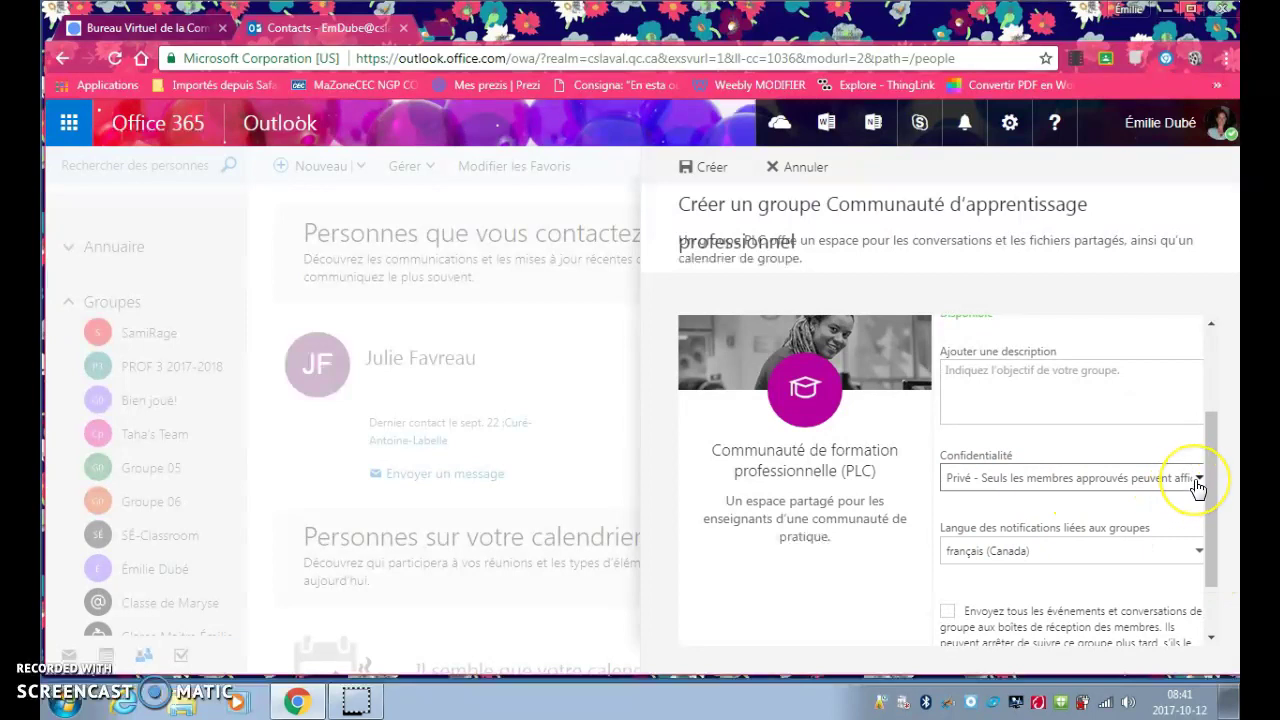
Keep the group's privacy set to Privé and create the Parents du groupe 05 group
click(1198, 486)
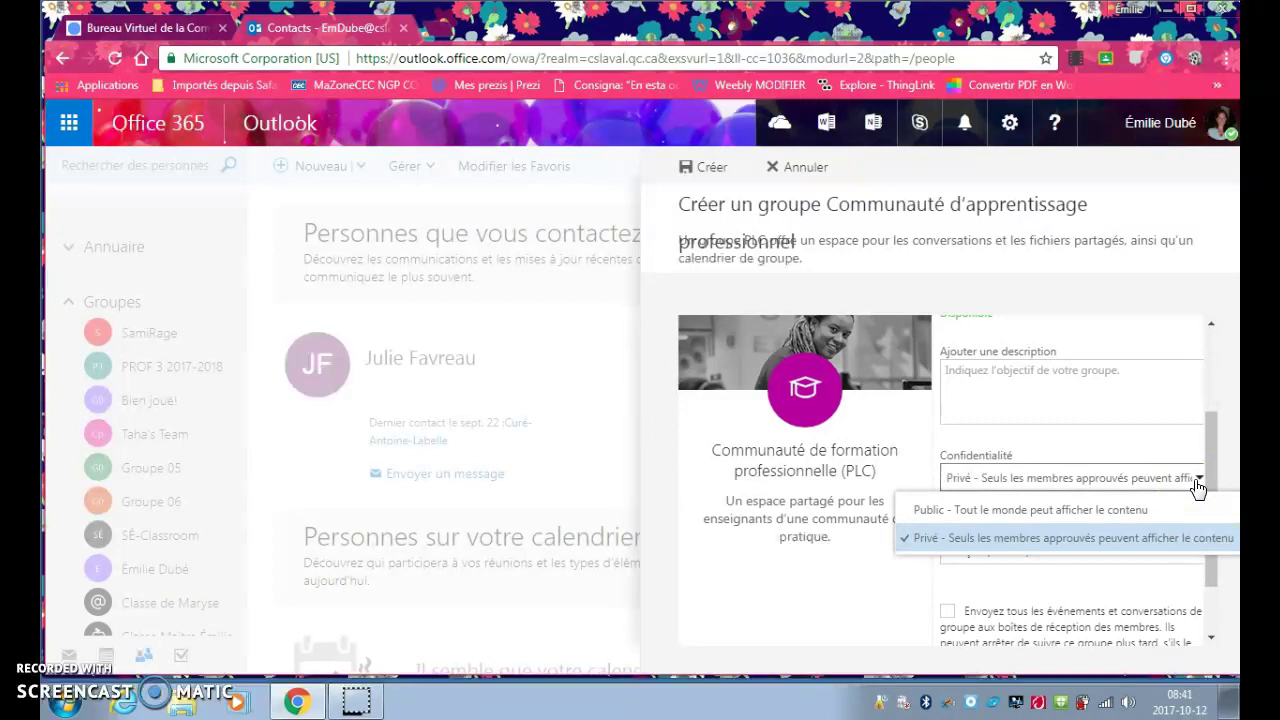
click(858, 588)
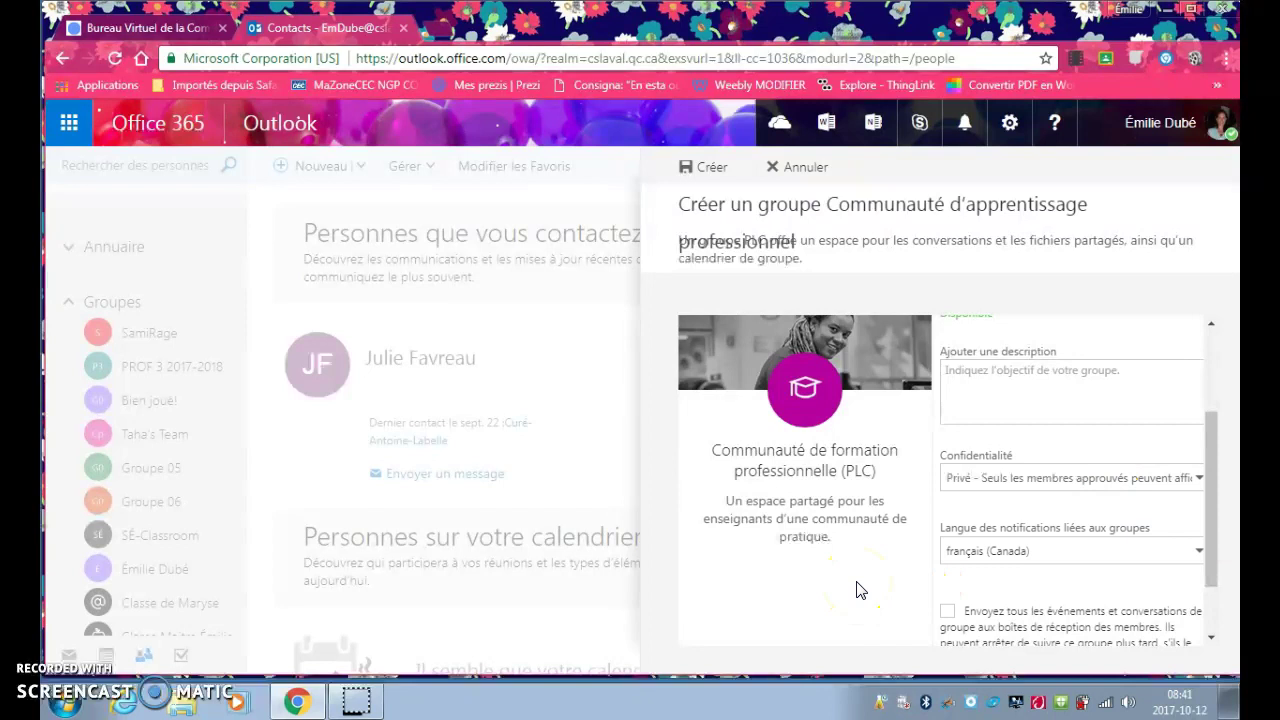
drag(1214, 540, 1207, 590)
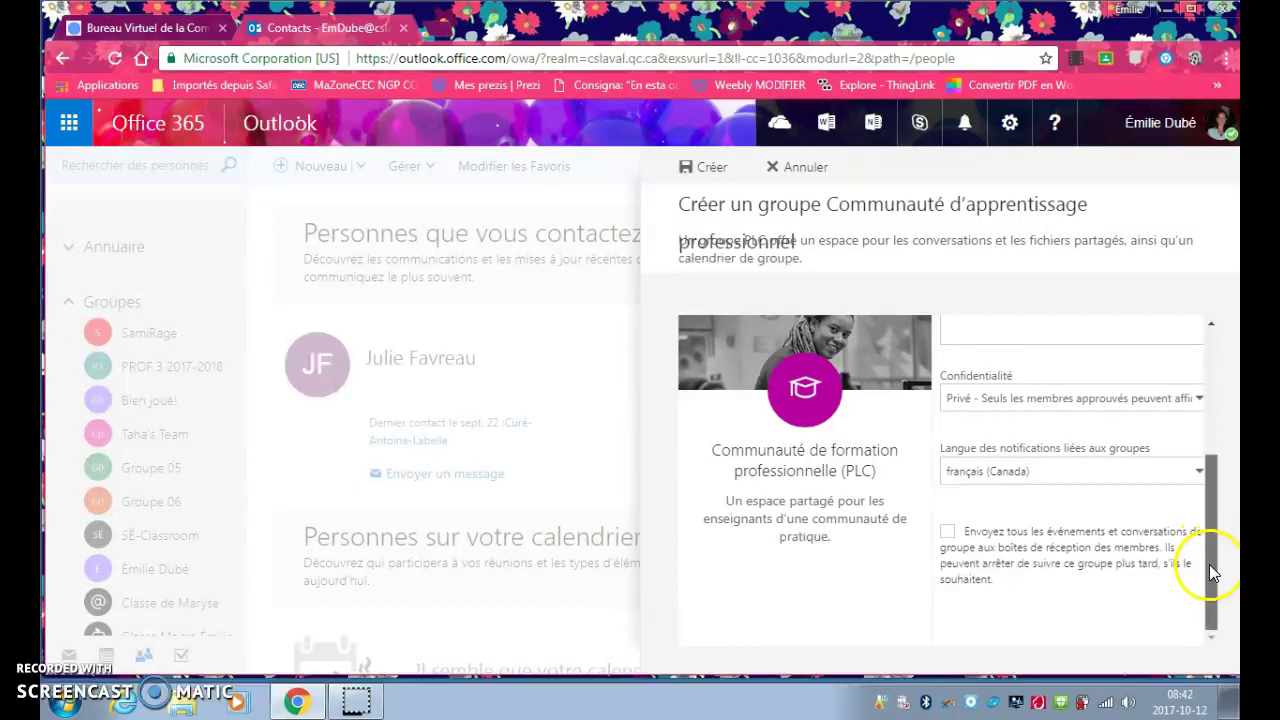
drag(1208, 559, 1214, 386)
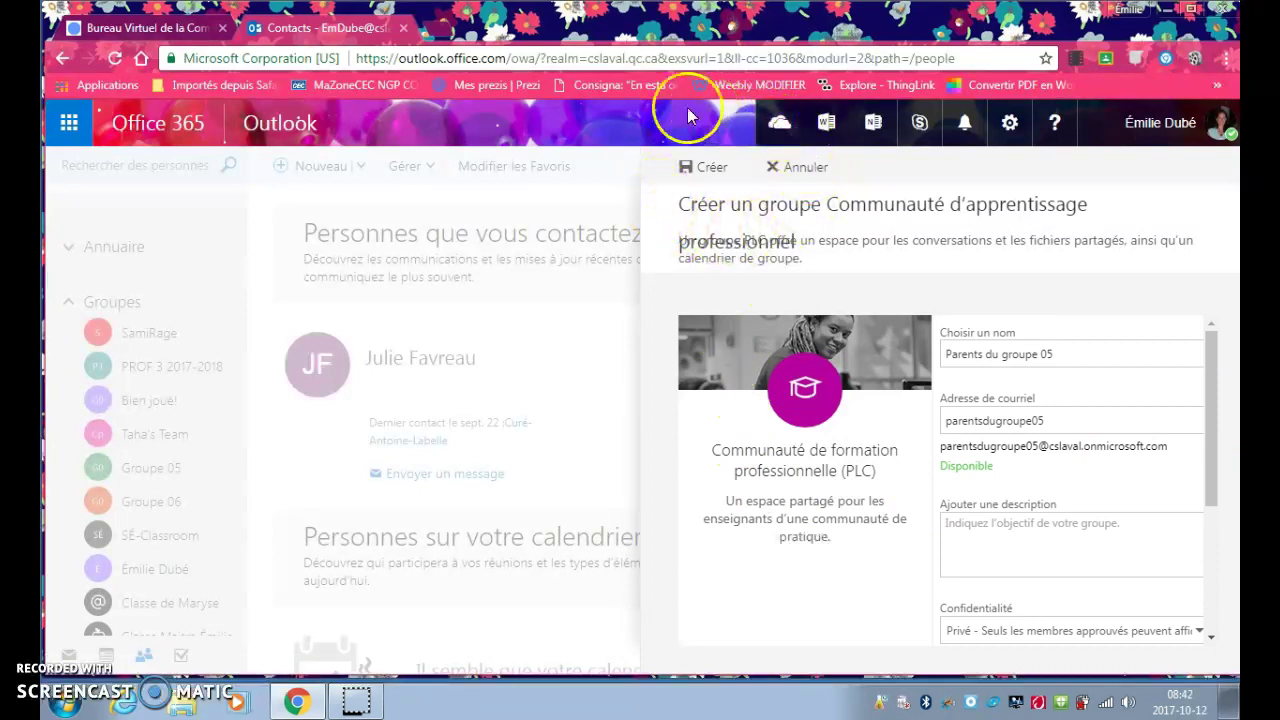
click(706, 172)
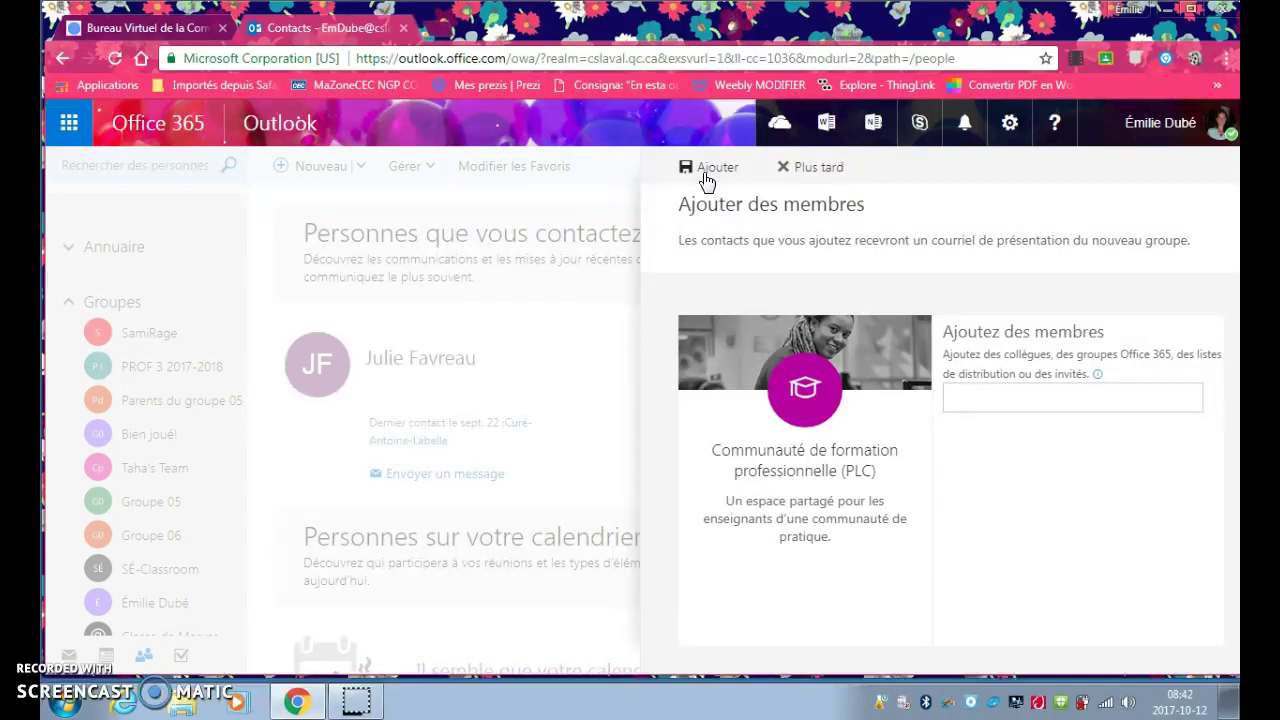
Enter the first parent's personal Hotmail address and add them as an Invité member
click(1006, 394)
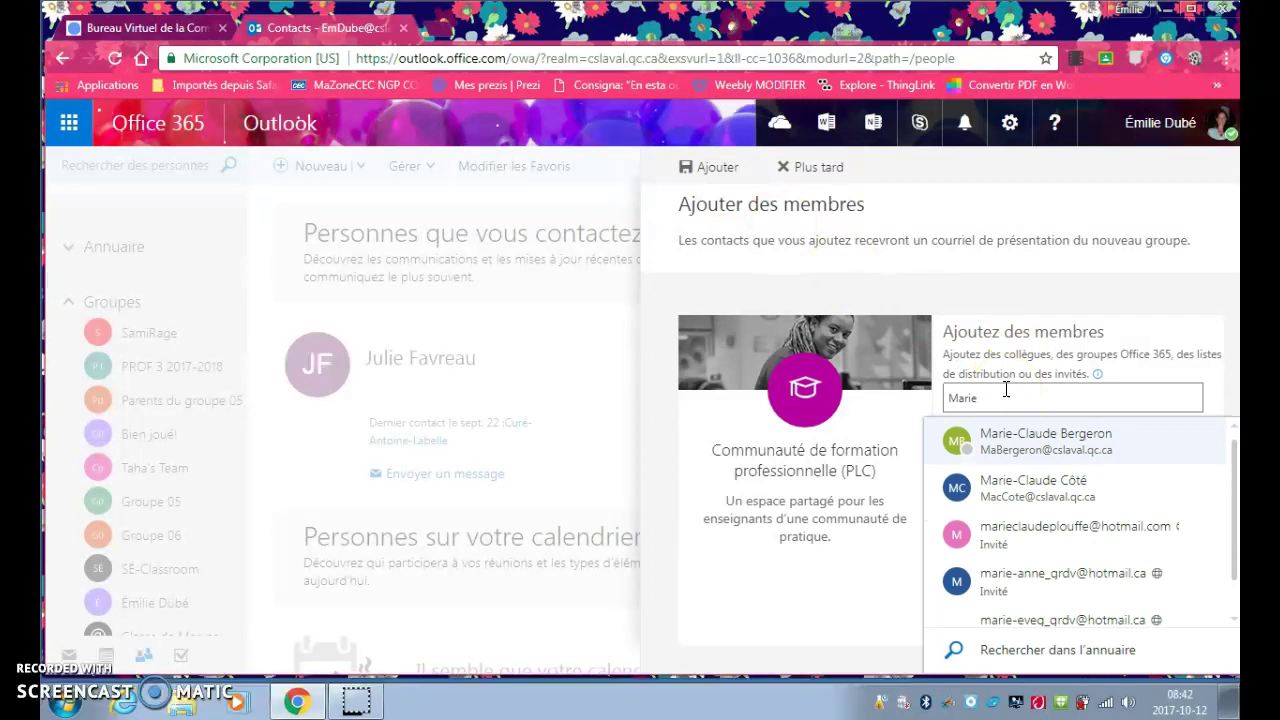
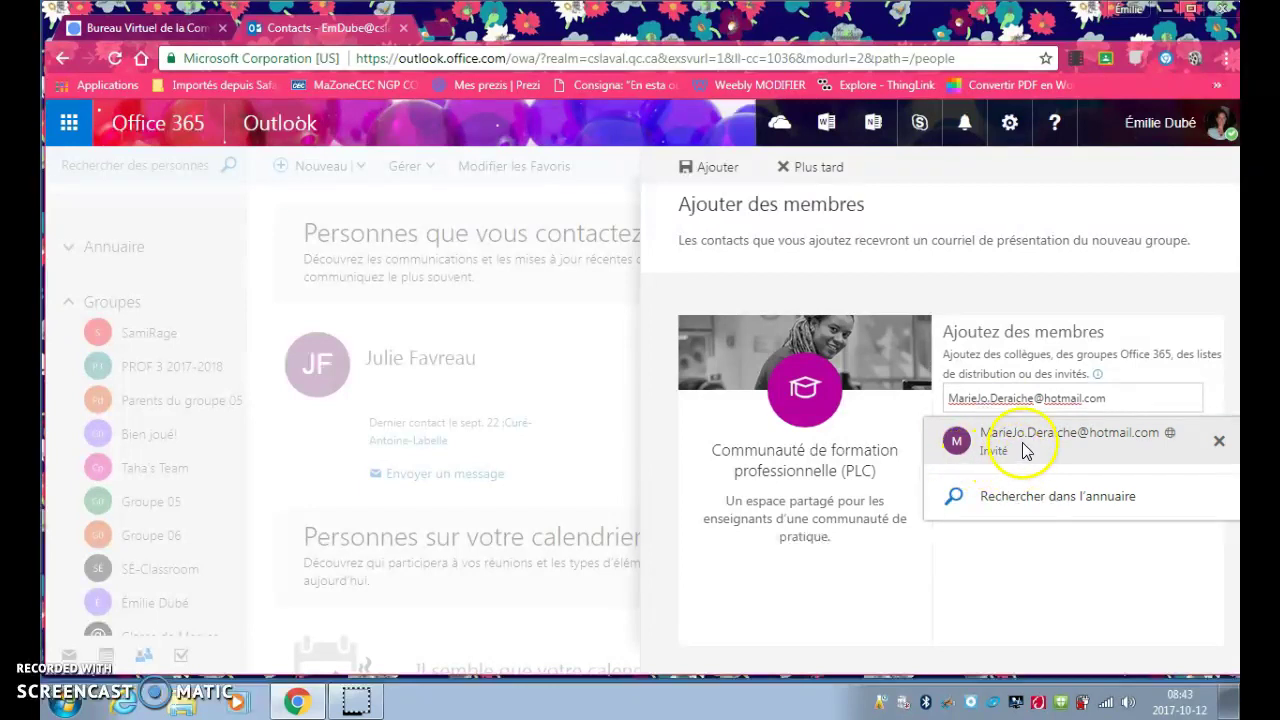
click(1020, 451)
Enter the second parent's Gmail address and add them as an Invité member
click(989, 476)
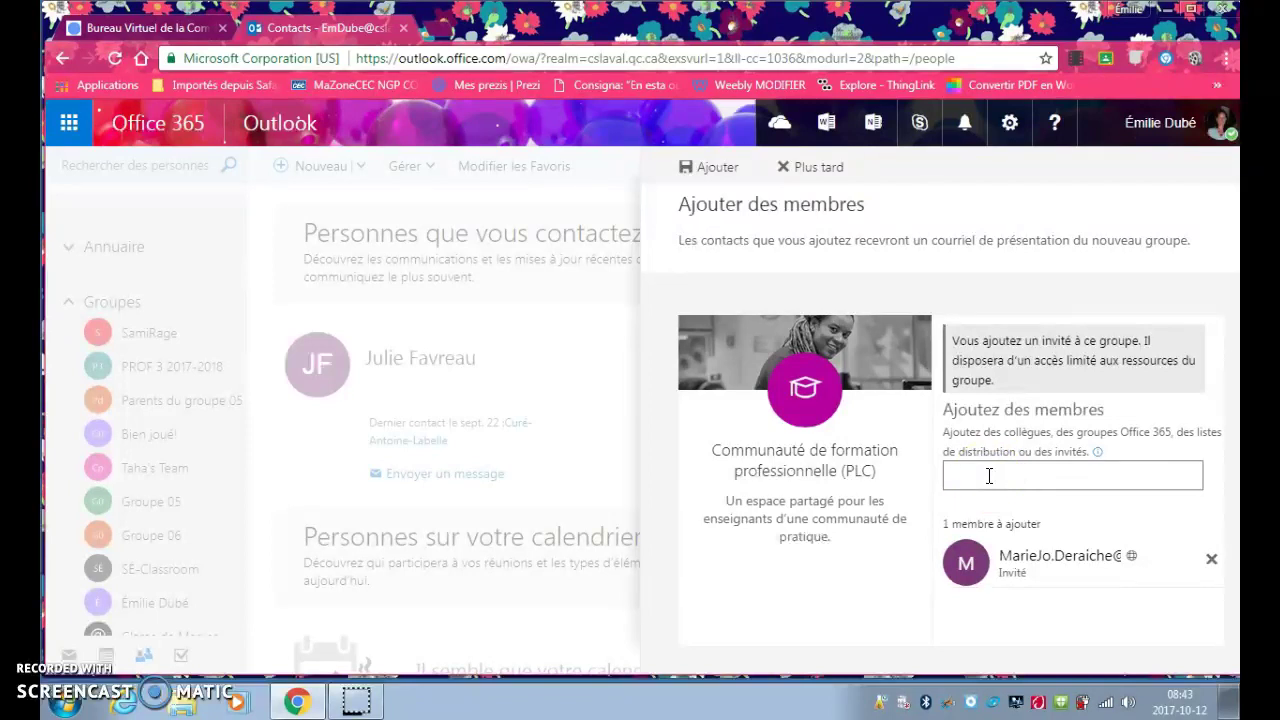
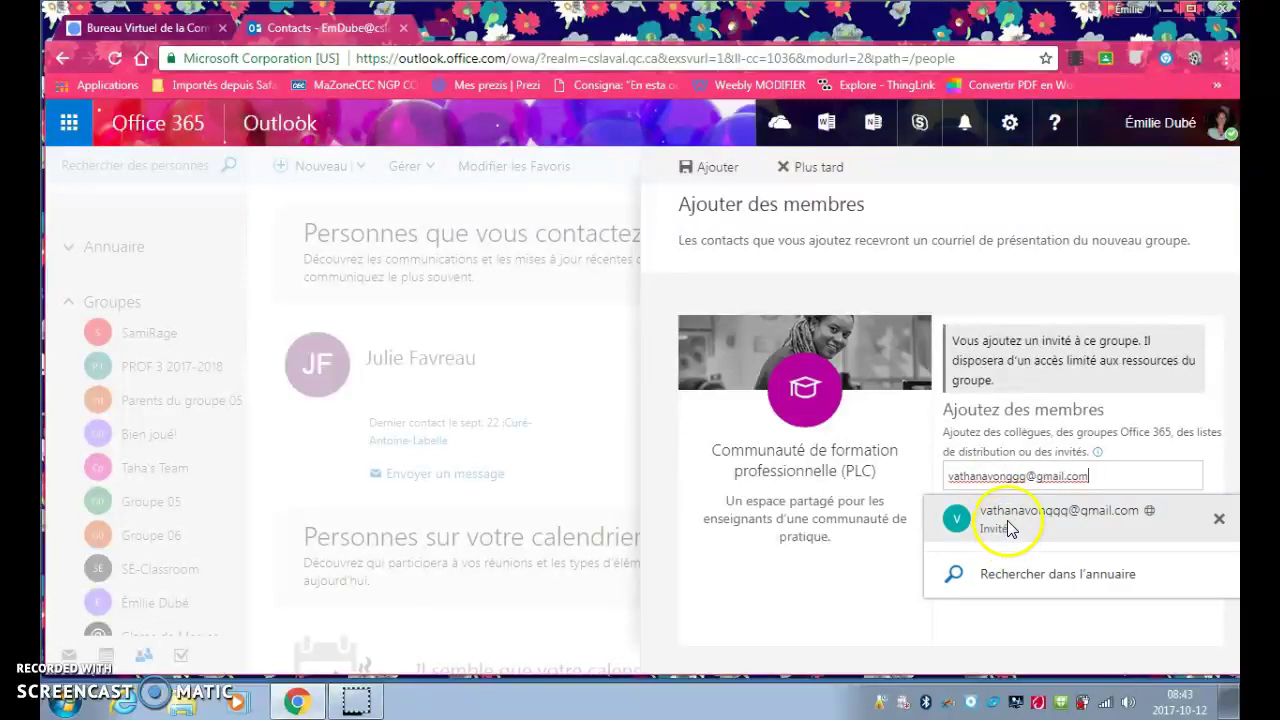
click(1007, 520)
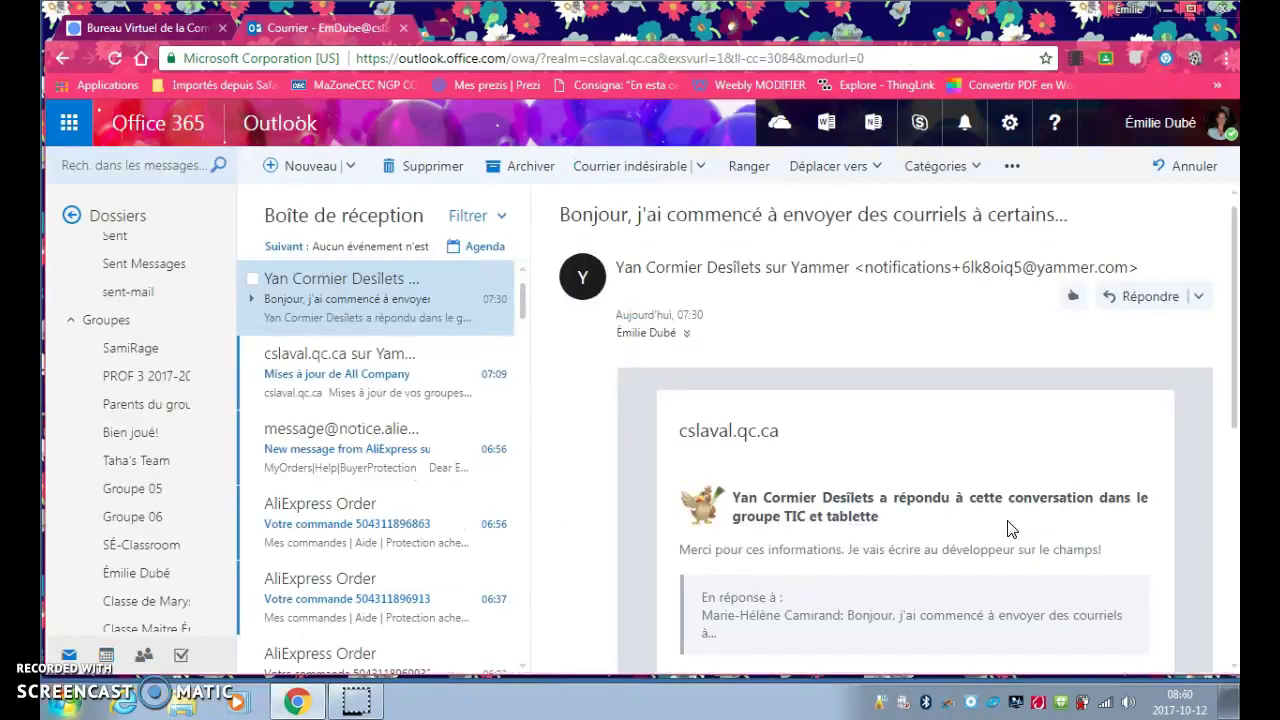
Create a new email and pick Parents du groupe 05 from the À suggestions after searching parentsdugroupe05
click(312, 165)
click(703, 229)
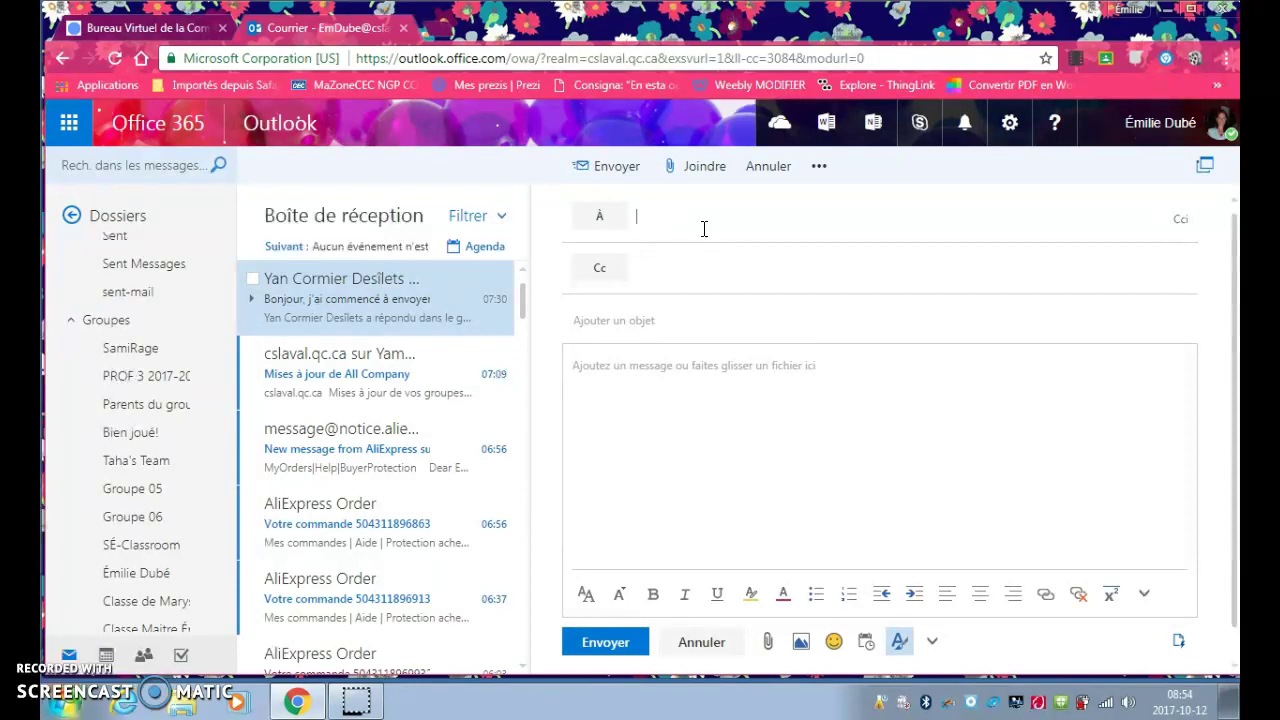
text(prof)
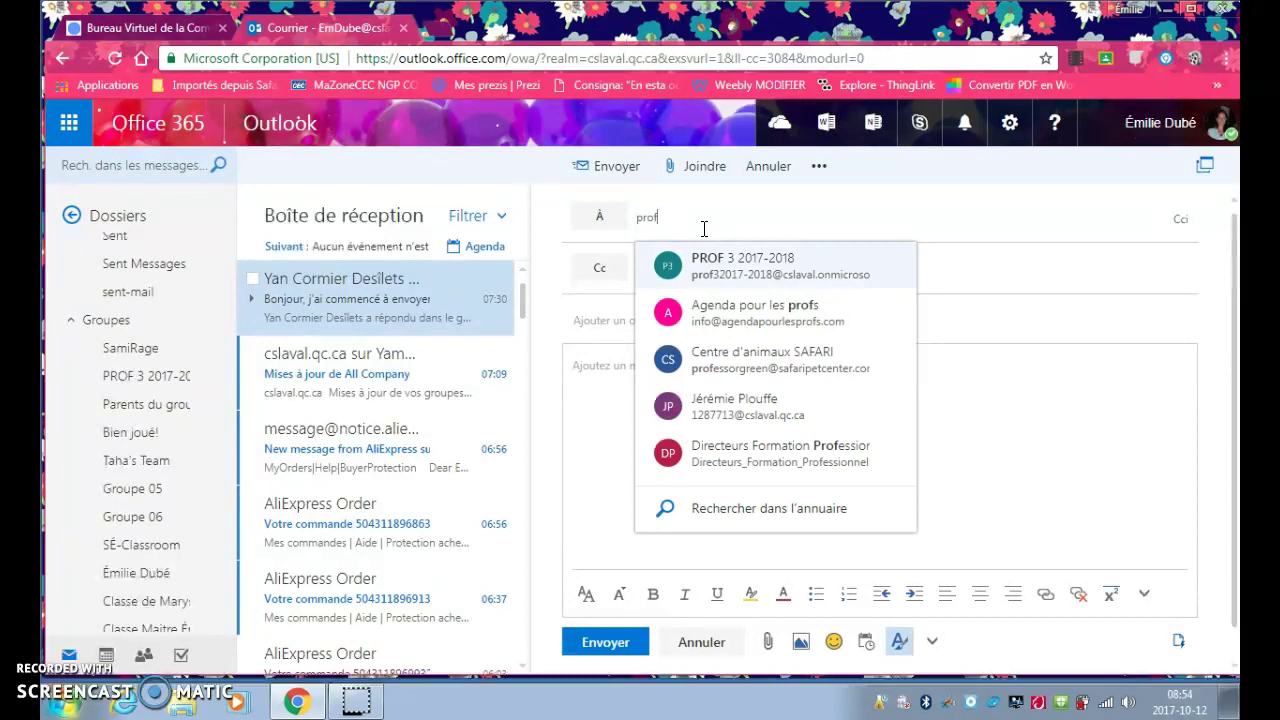
key(BackSpace)
key(BackSpace)
key(BackSpace)
key(BackSpace)
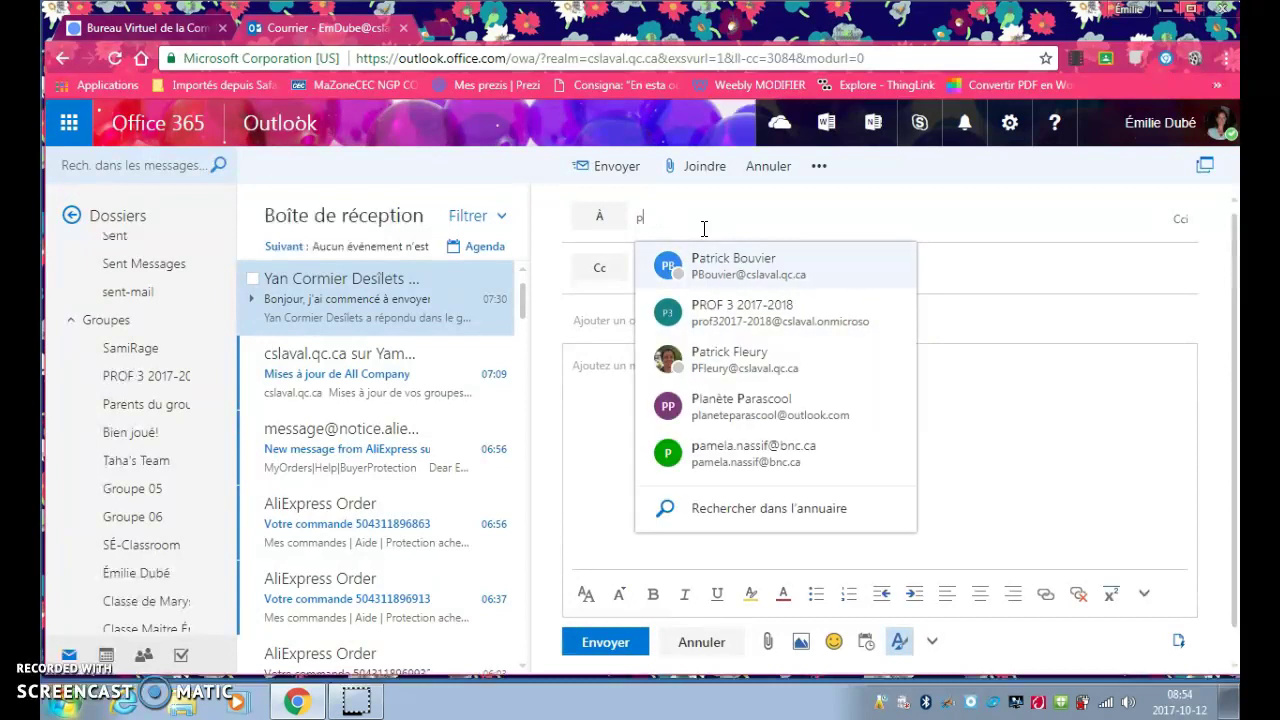
text(parents)
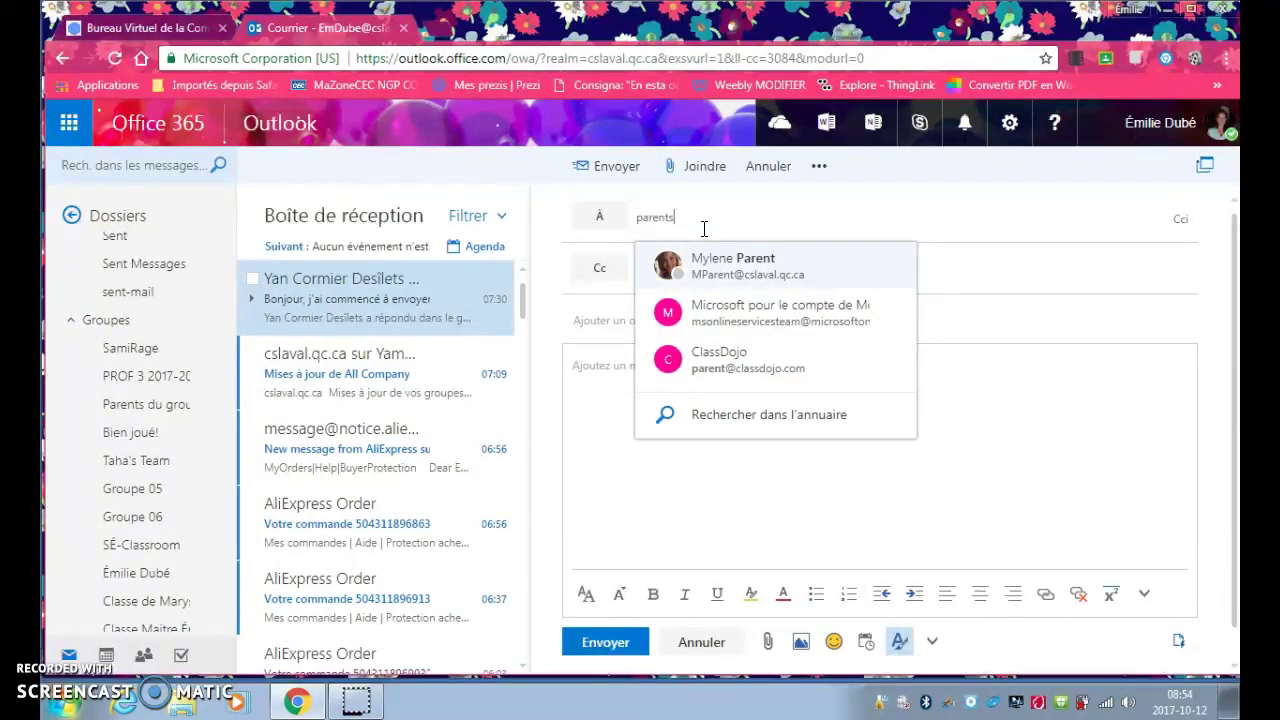
text(dugruope05)
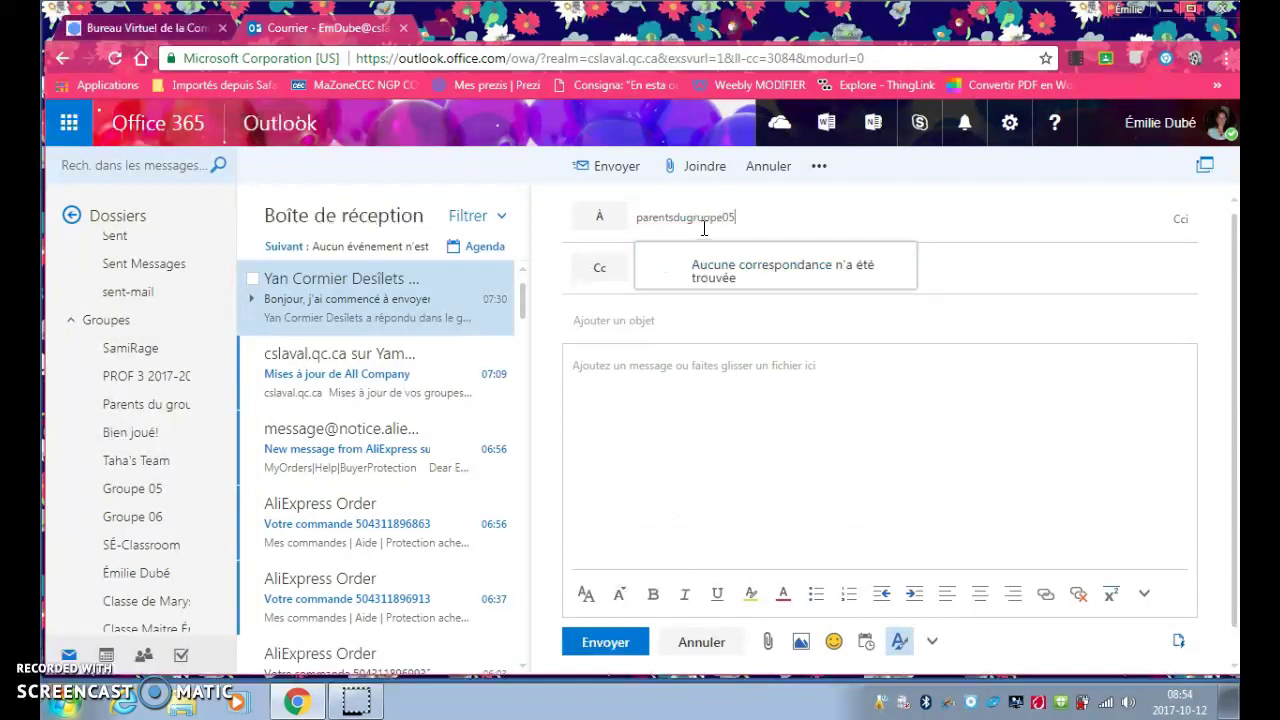
click(707, 218)
key(BackSpace)
key(BackSpace)
text(ou)
click(764, 218)
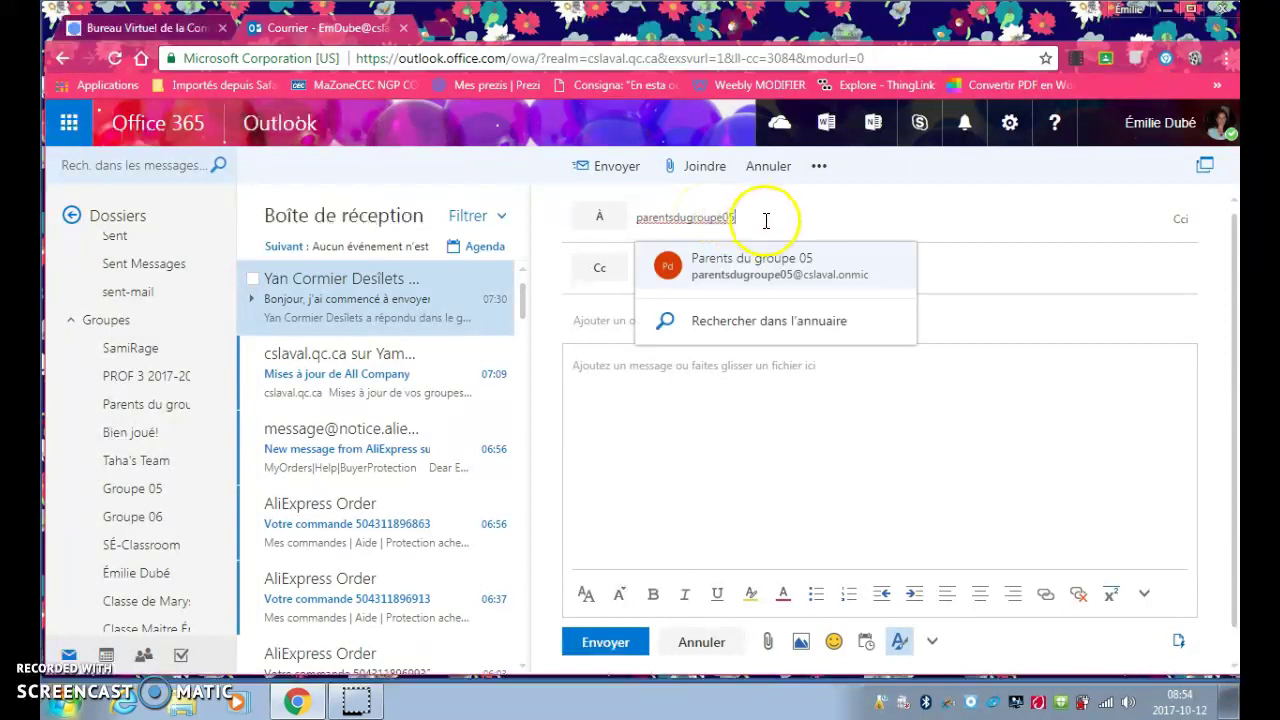
click(785, 263)
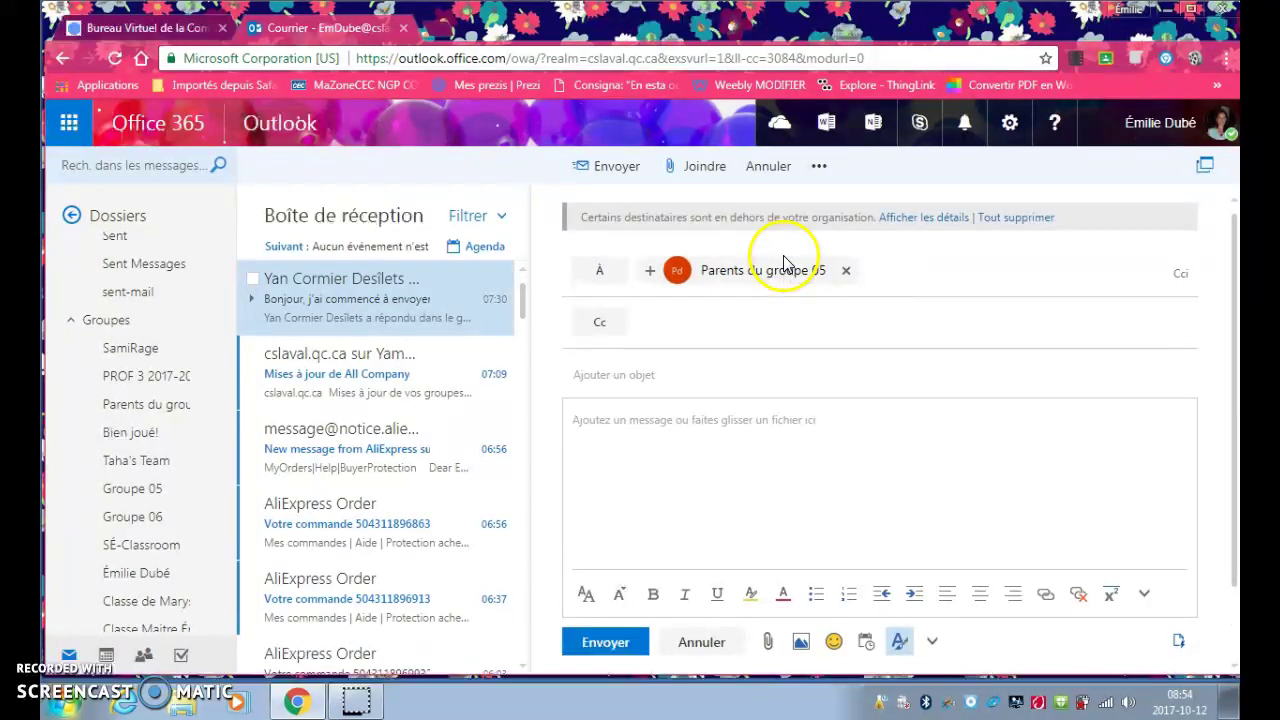
Type the sample text ';skrlgns;ltmj' into the message body
click(700, 449)
text(;skrlgns;ltmj)
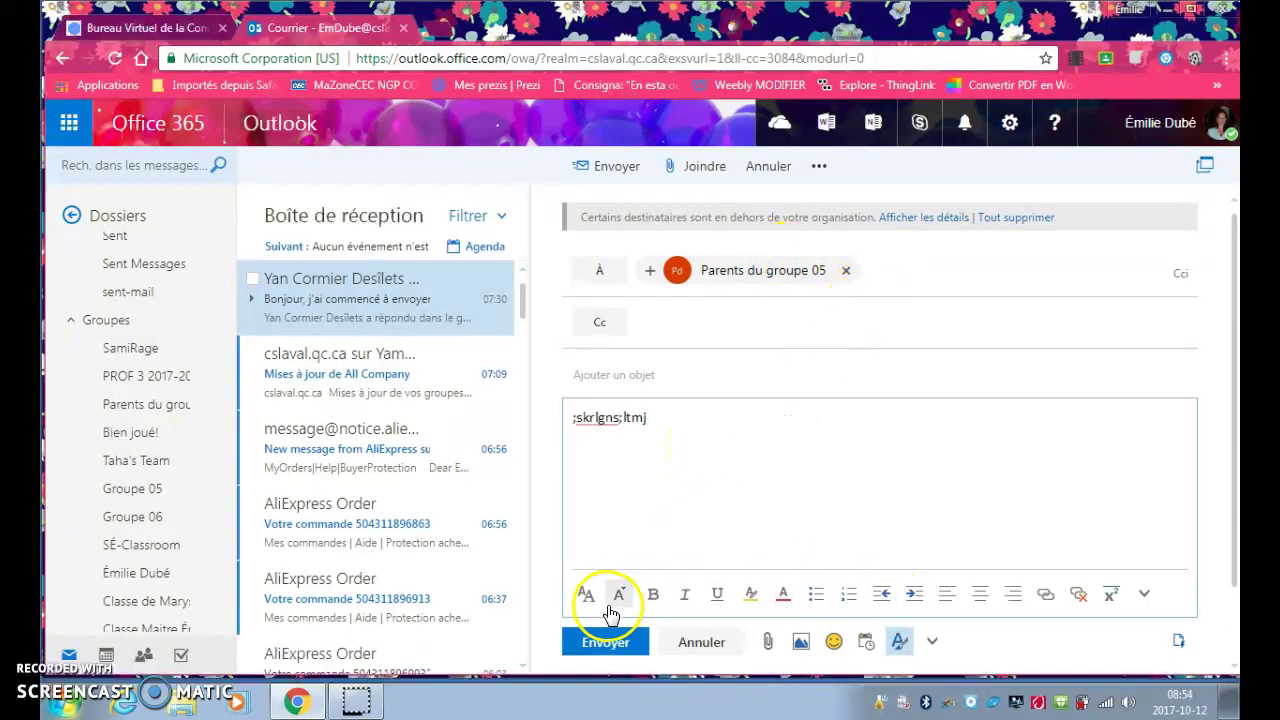
click(814, 409)
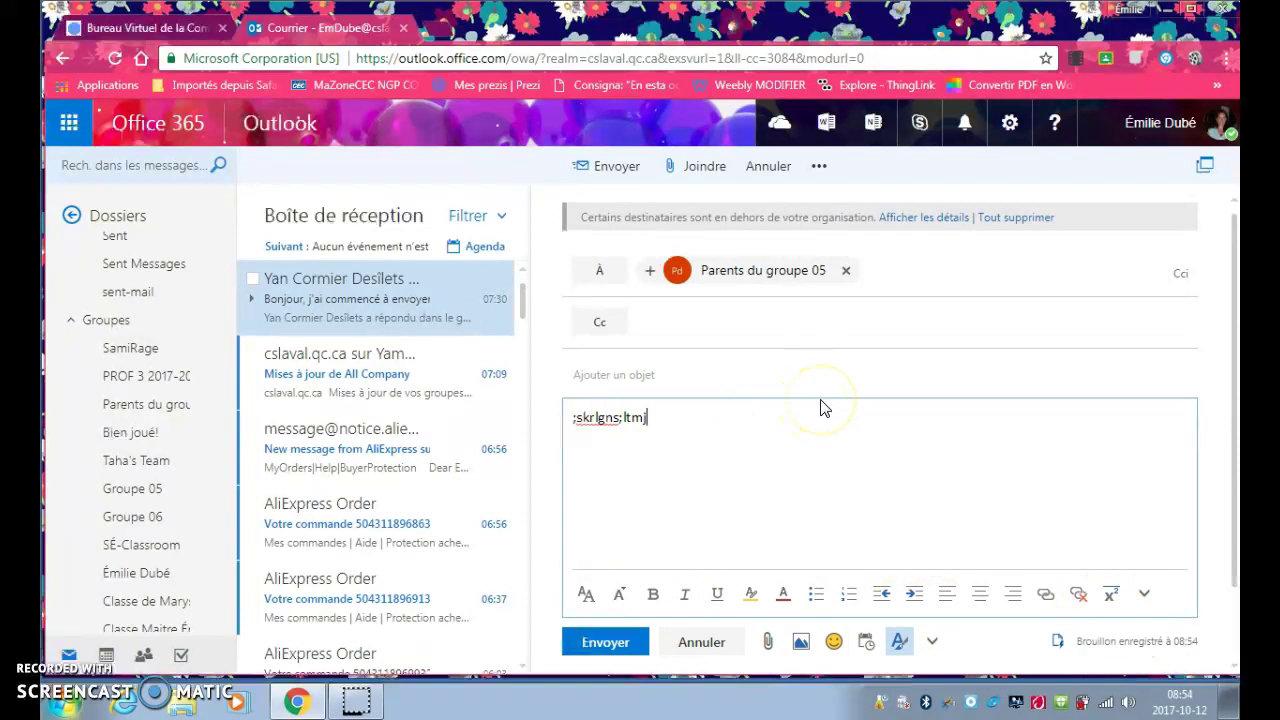
click(844, 443)
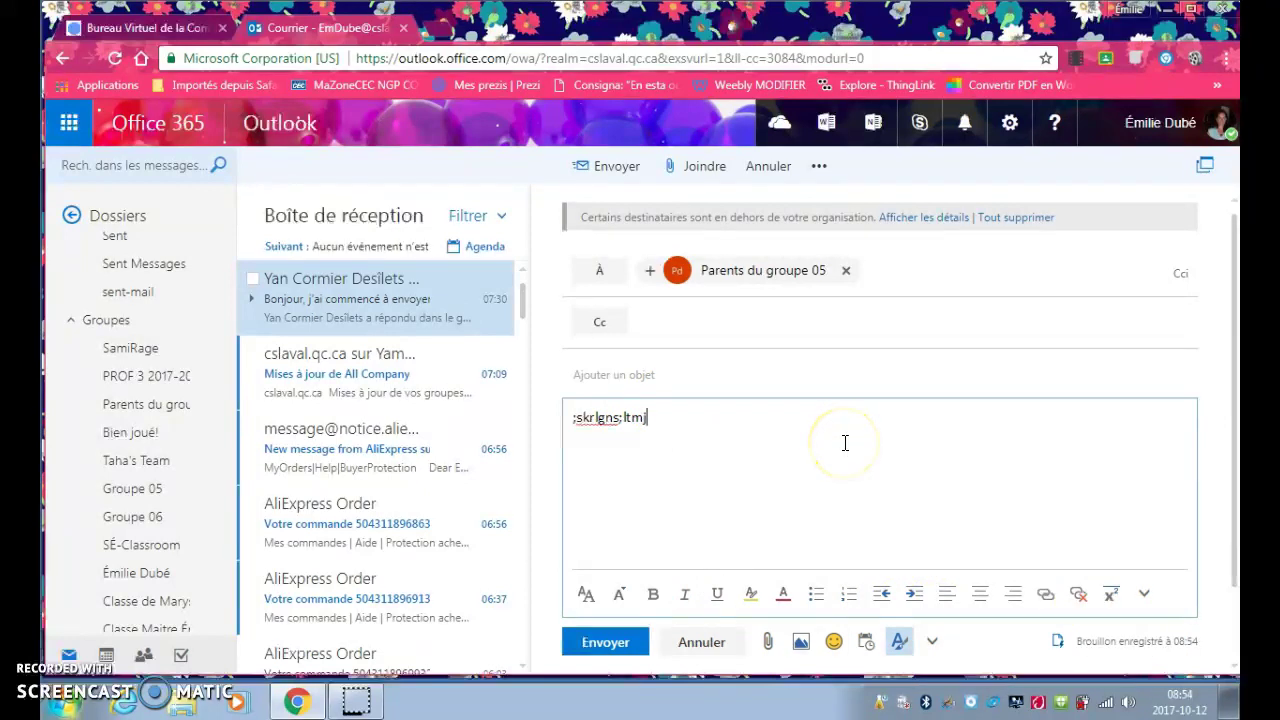